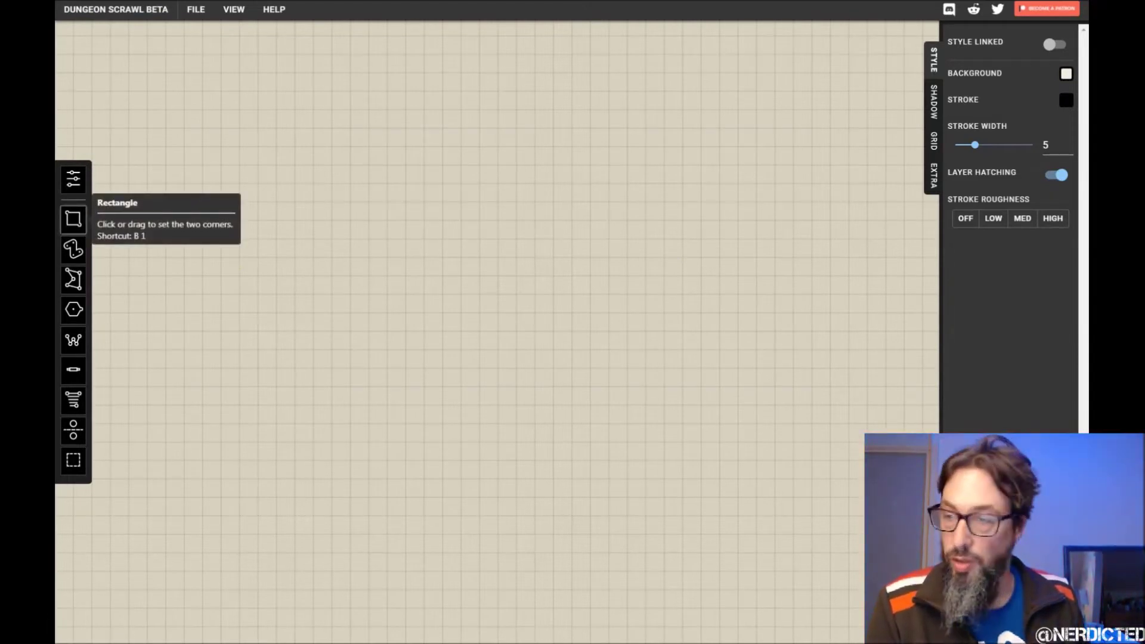
Step: Draw a 6 x 6 square room near the map's top-left corner
left_click(74, 219)
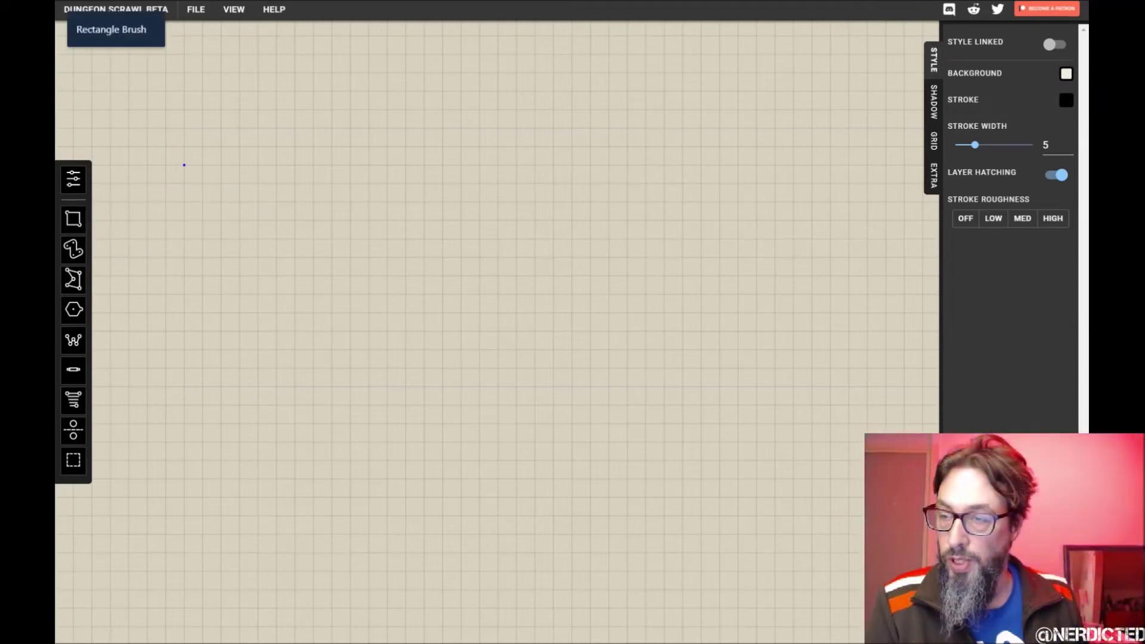
left_click_drag(184, 164, 295, 174)
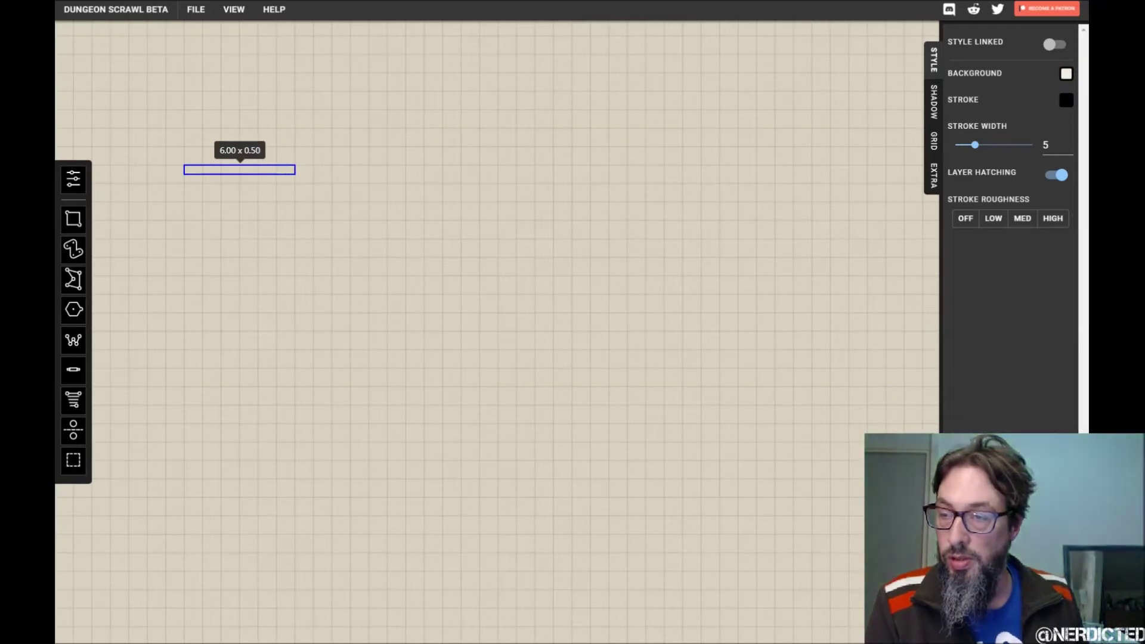
left_click_drag(295, 174, 295, 276)
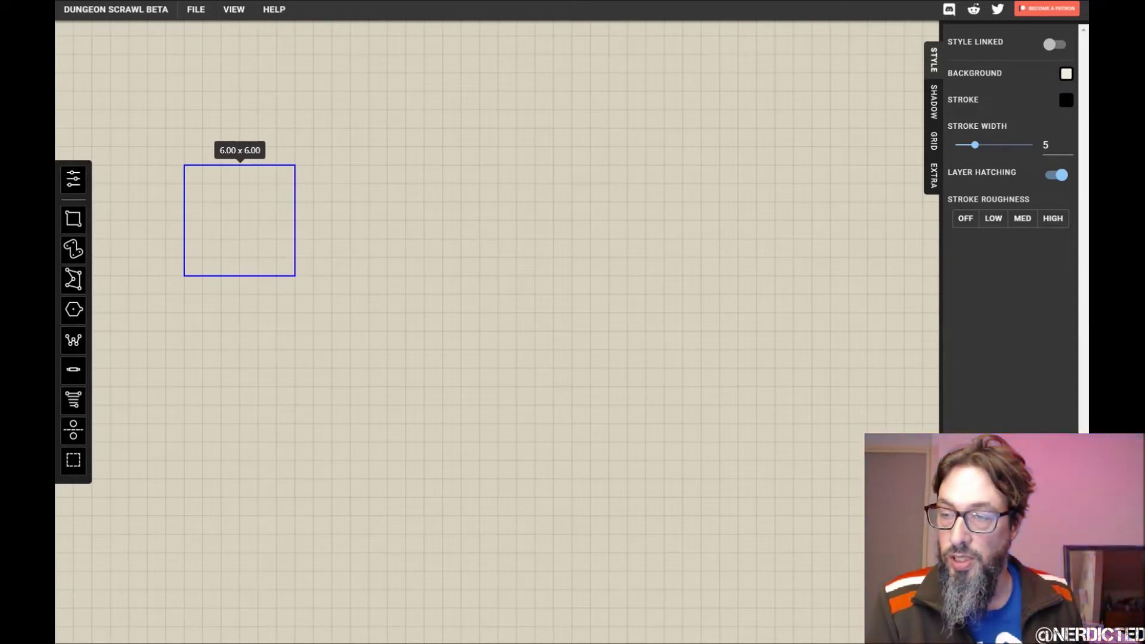
left_click_drag(294, 276, 295, 276)
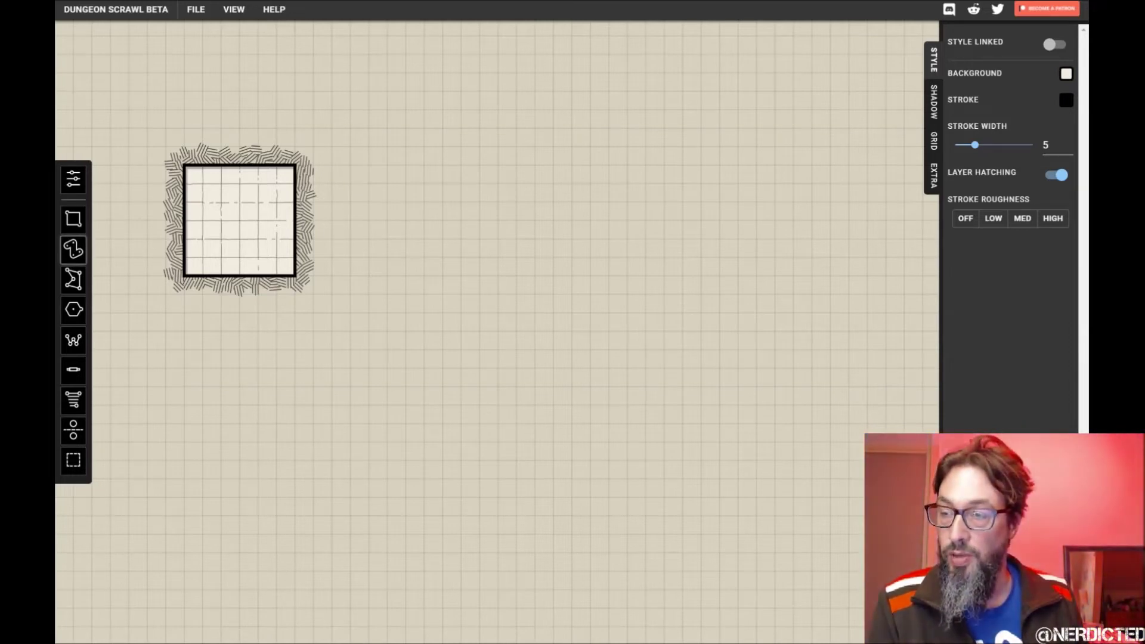
left_click(73, 249)
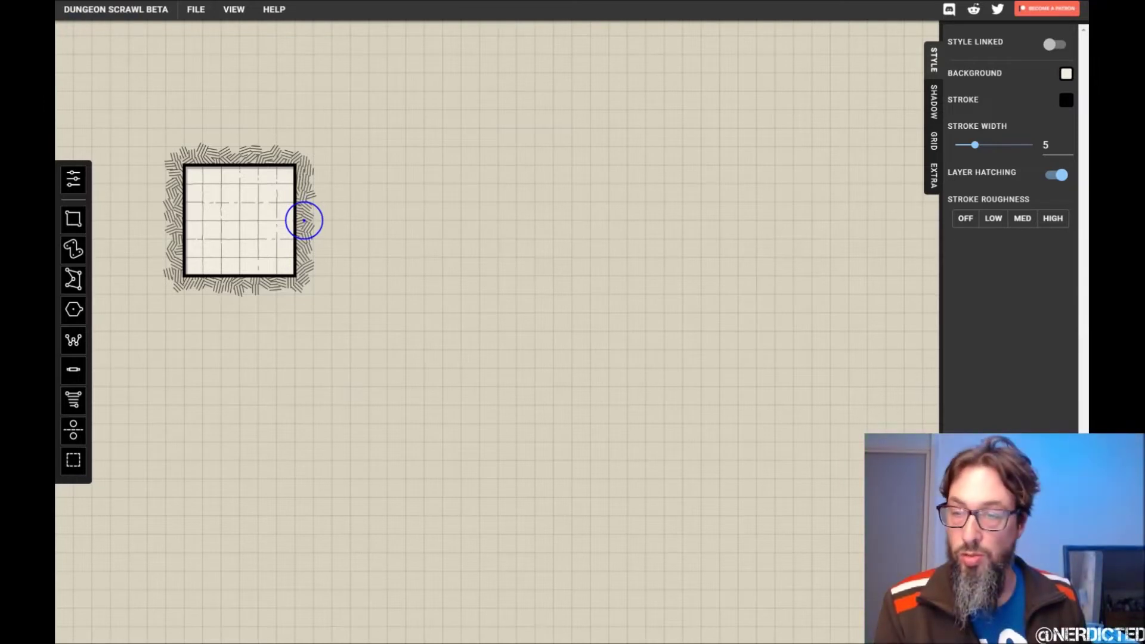
Step: Paint a thin, half-size tunnel eastward from the square room's right wall
key("[")
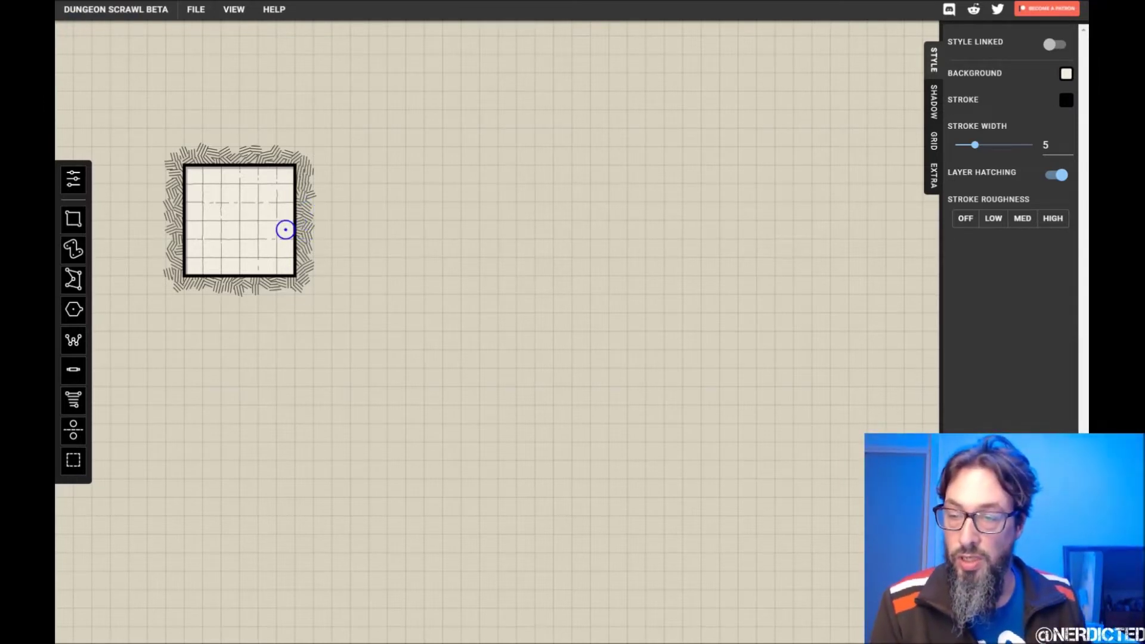
left_click_drag(285, 230, 434, 222)
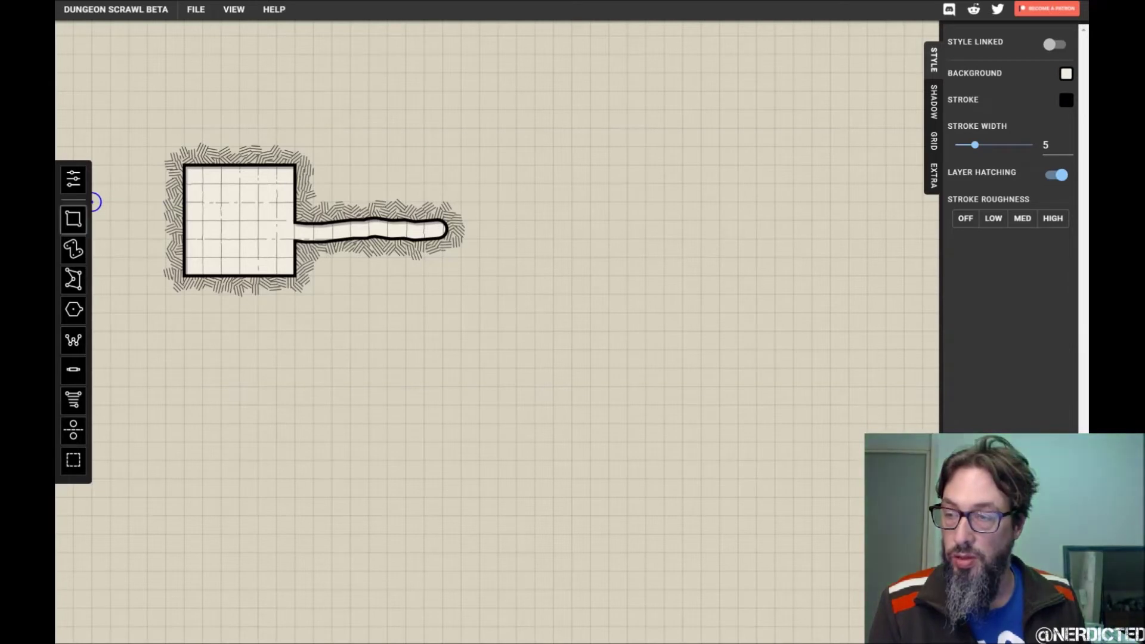
left_click(73, 219)
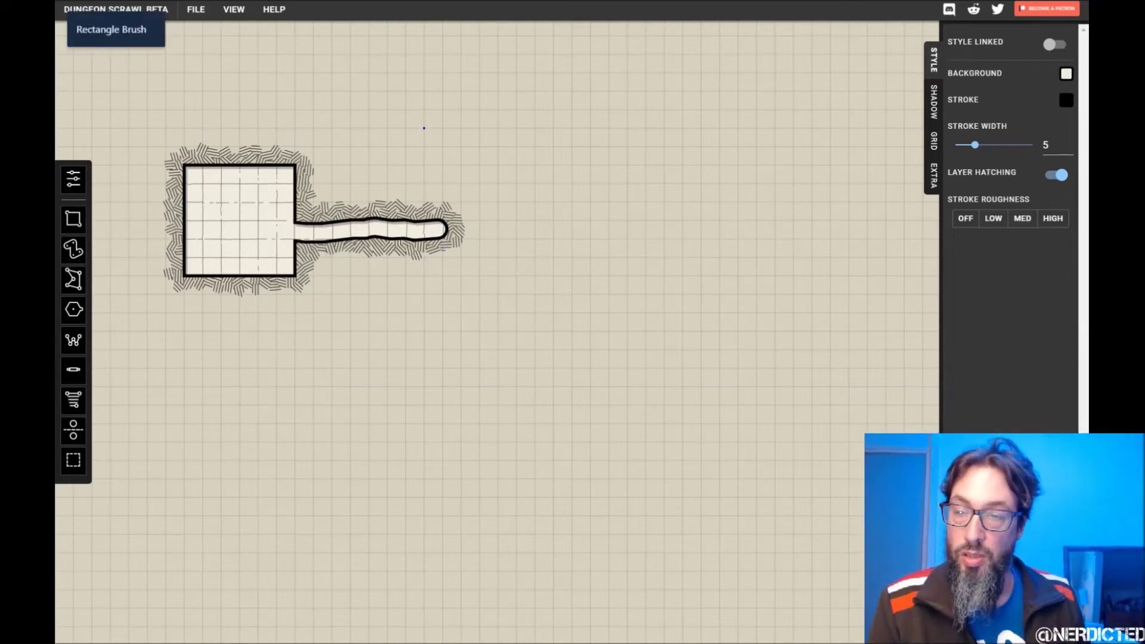
Step: Draw a 9 x 9 room over the tunnel's far end and put a door at its left end
mouse_move(424, 128)
left_mouse_down()
mouse_move(488, 146)
mouse_move(552, 256)
mouse_move(590, 294)
left_mouse_up()
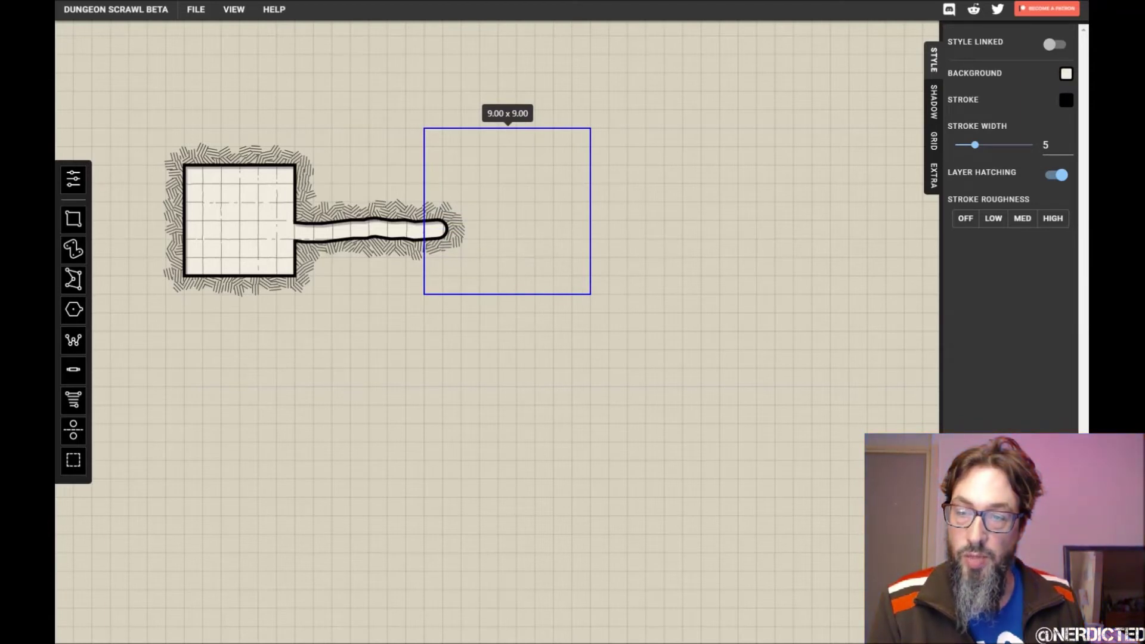
left_click_drag(591, 294, 591, 294)
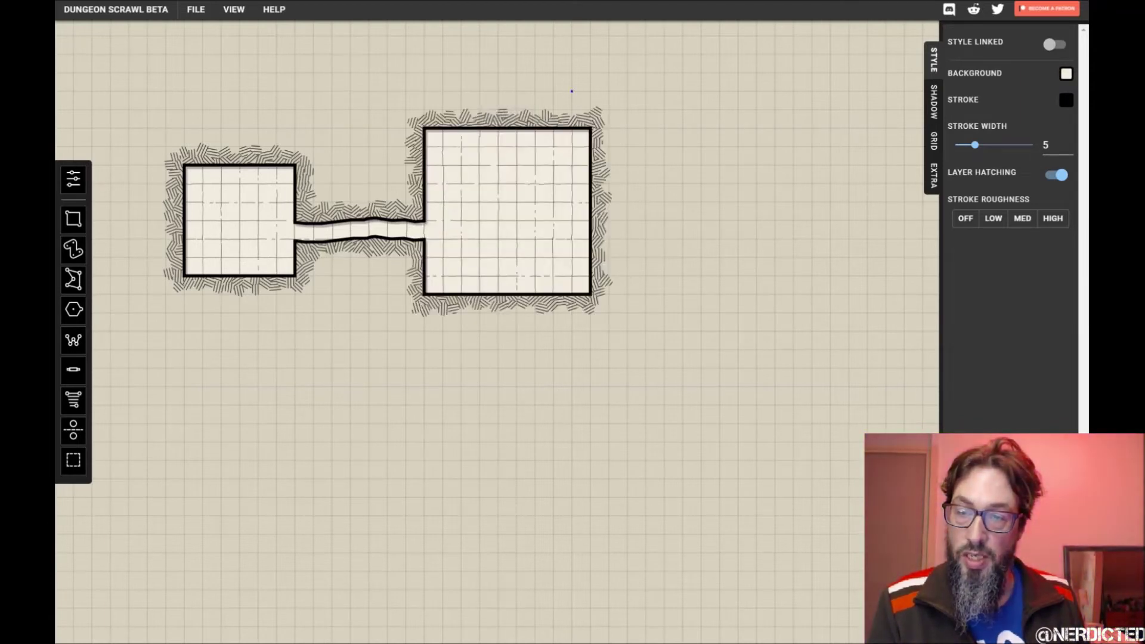
left_click(74, 370)
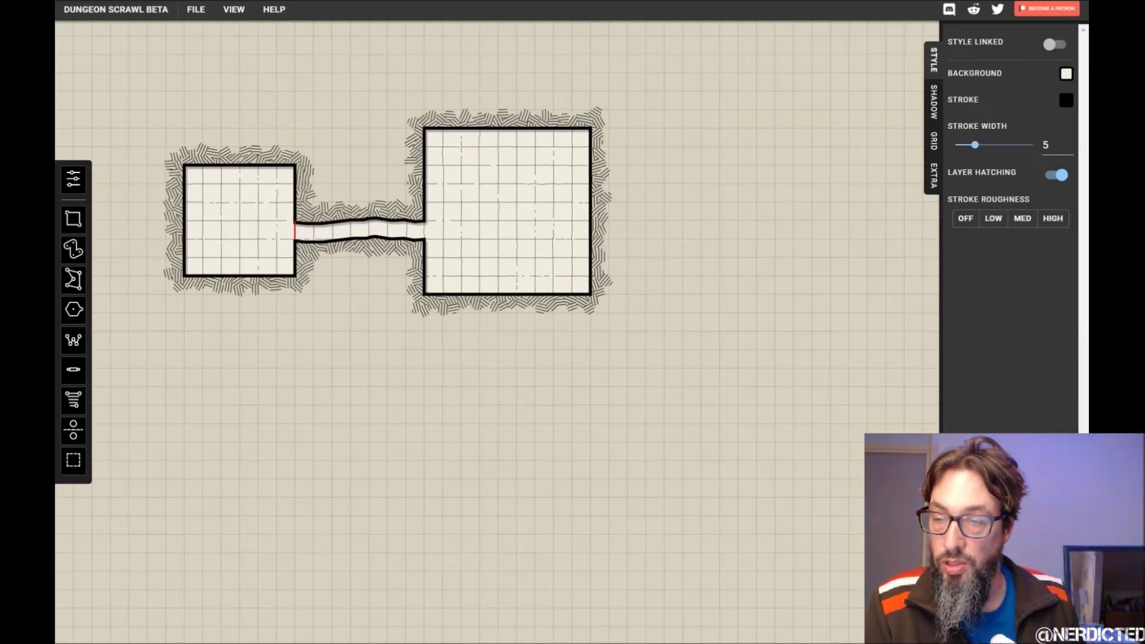
left_click(295, 229)
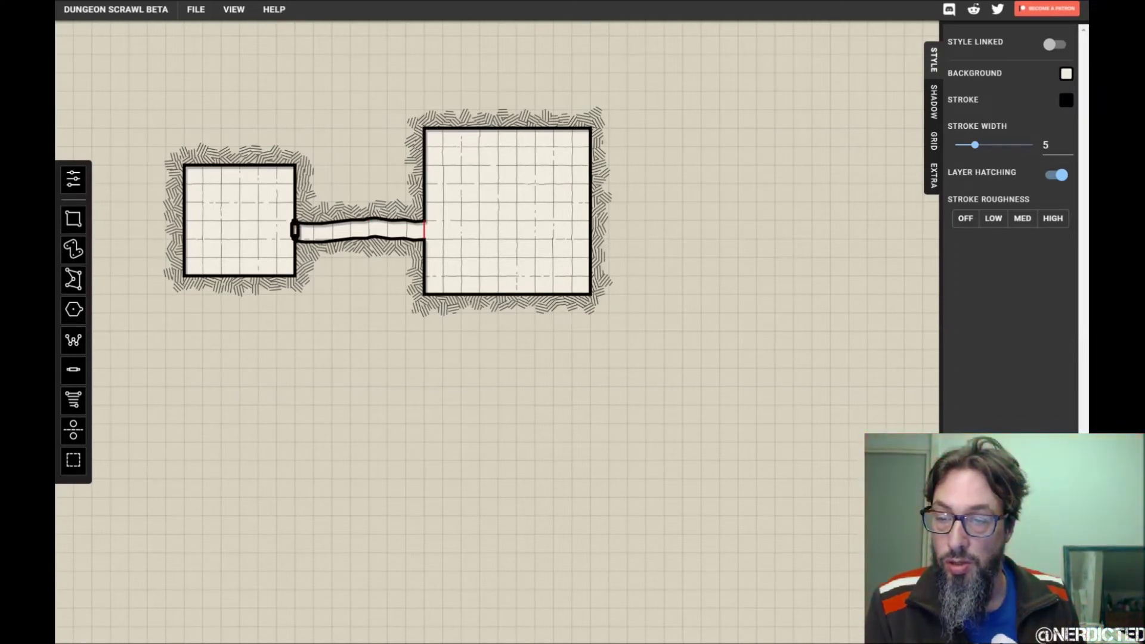
Step: Place a door where the tunnel meets the 9 x 9 room
left_click(424, 230)
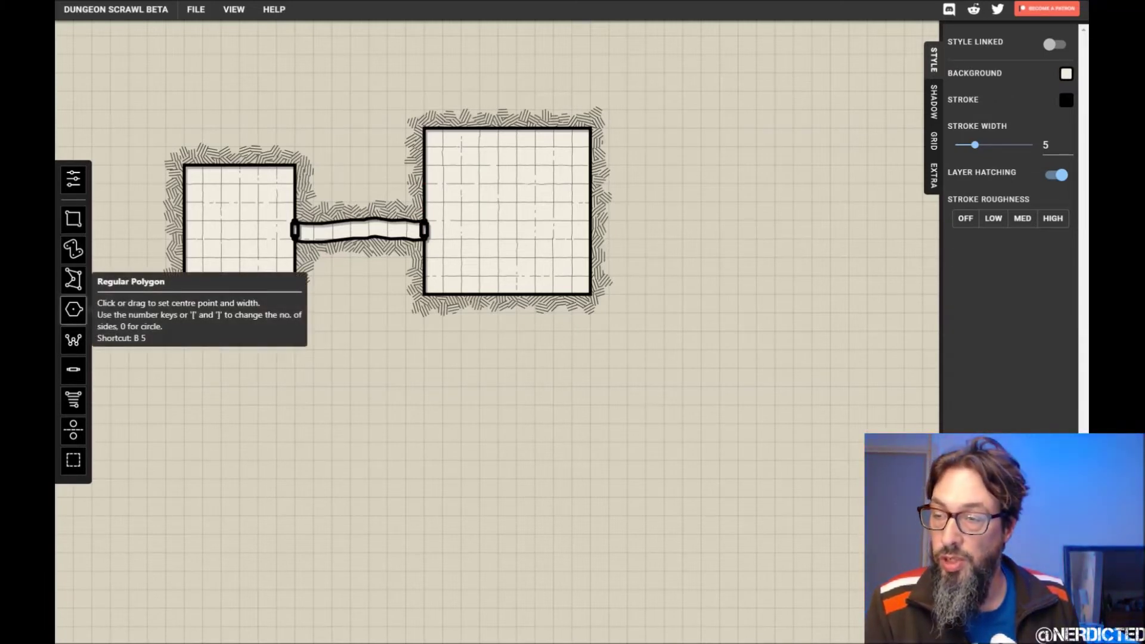
Step: Draw a circular room of radius 3.50 overlapping the large room's lower-right corner
left_click(73, 309)
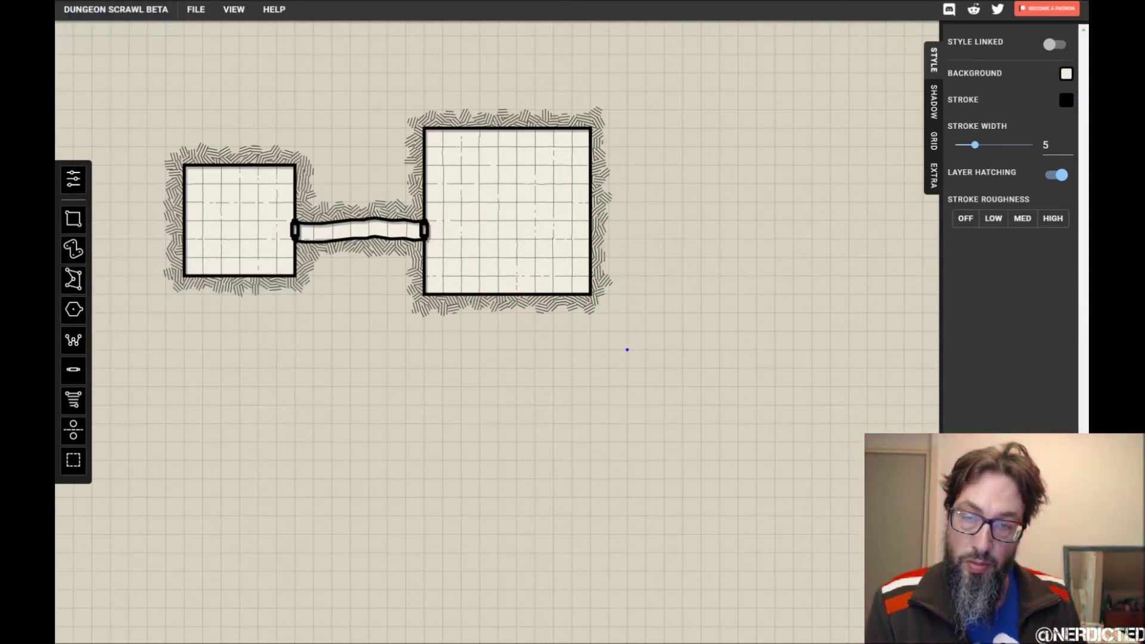
left_click_drag(627, 349, 681, 349)
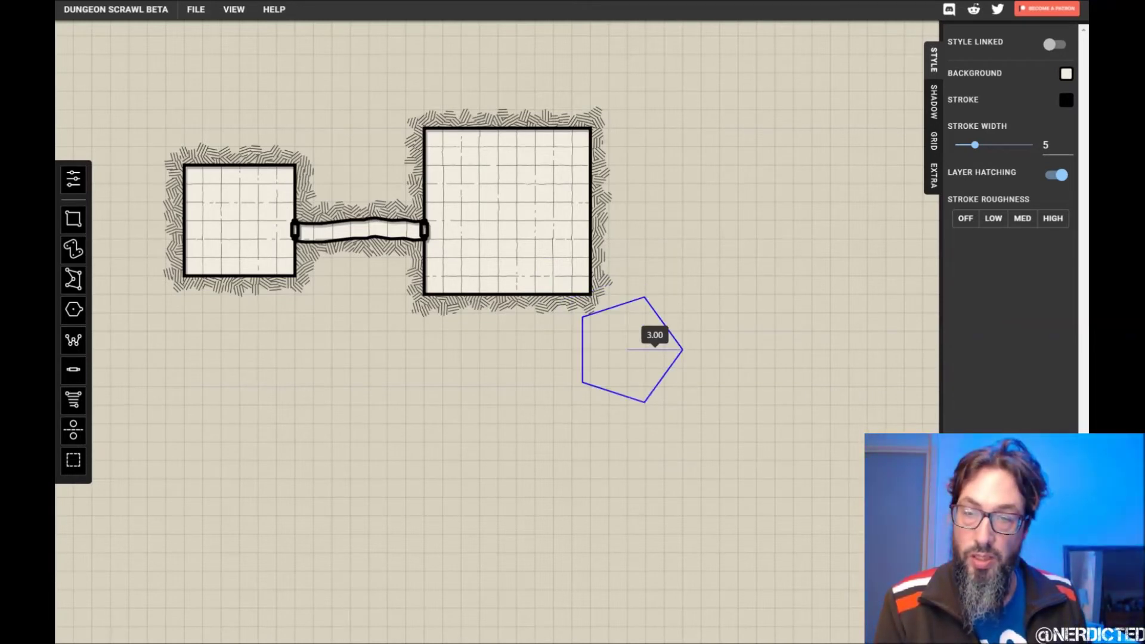
scroll(681, 349, "down", 1)
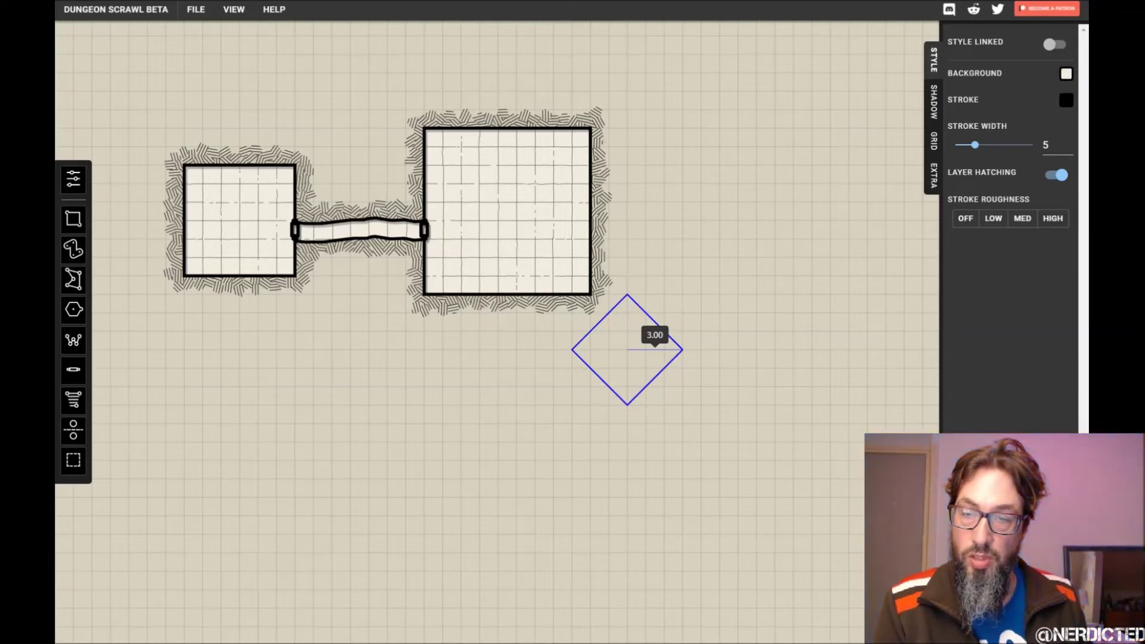
scroll(682, 349, "down", 1)
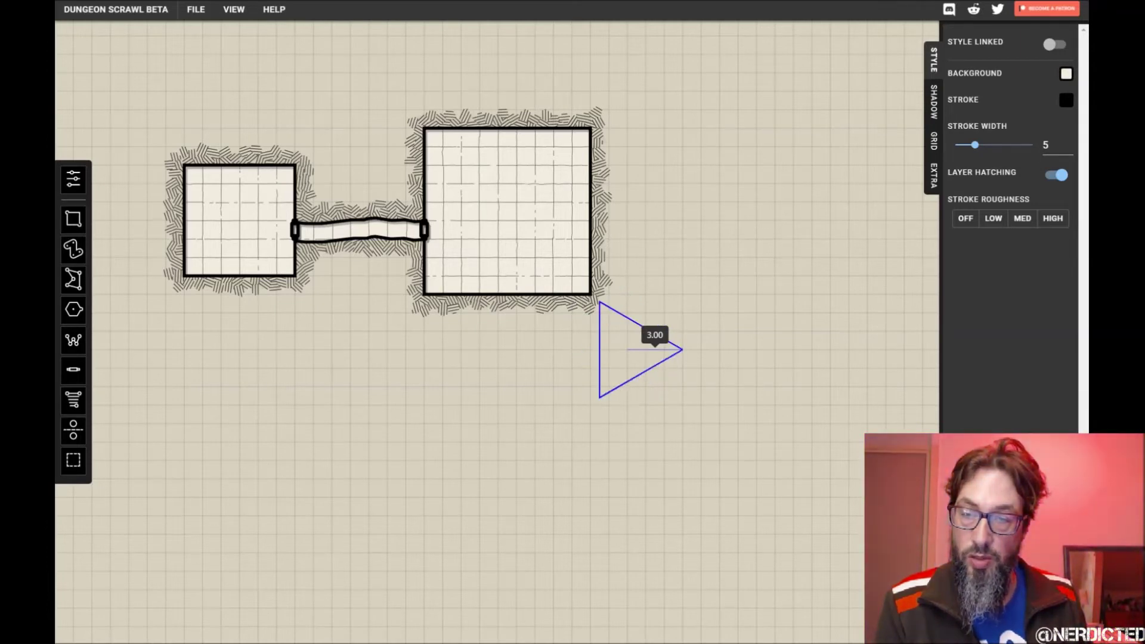
scroll(682, 349, "down", 1)
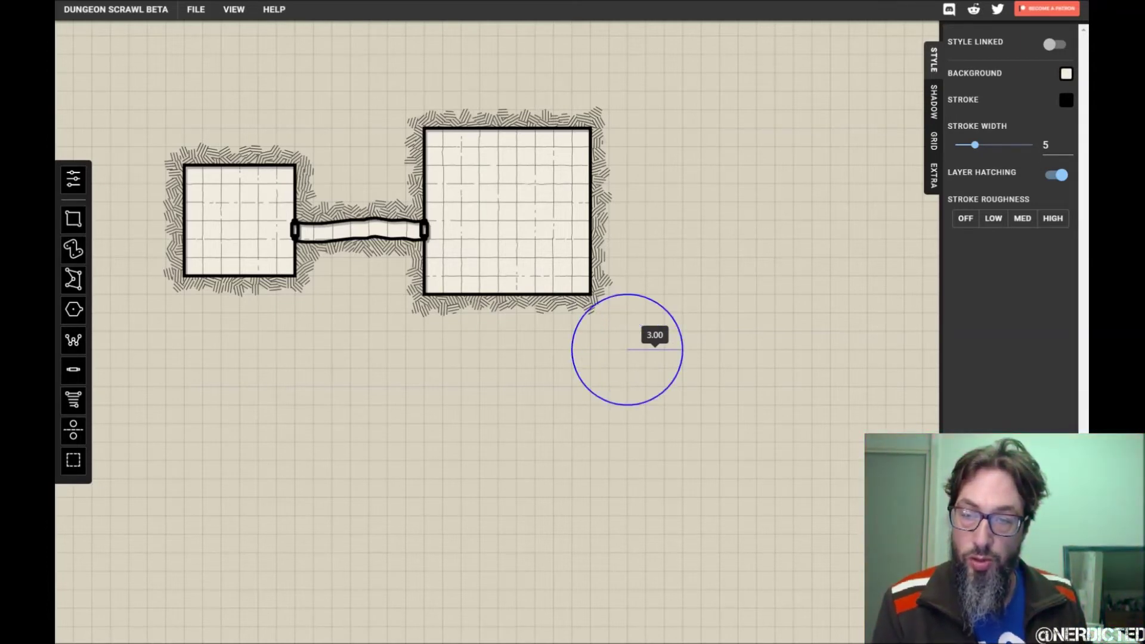
mouse_move(681, 350)
left_mouse_down()
mouse_move(703, 362)
mouse_move(692, 349)
left_mouse_up()
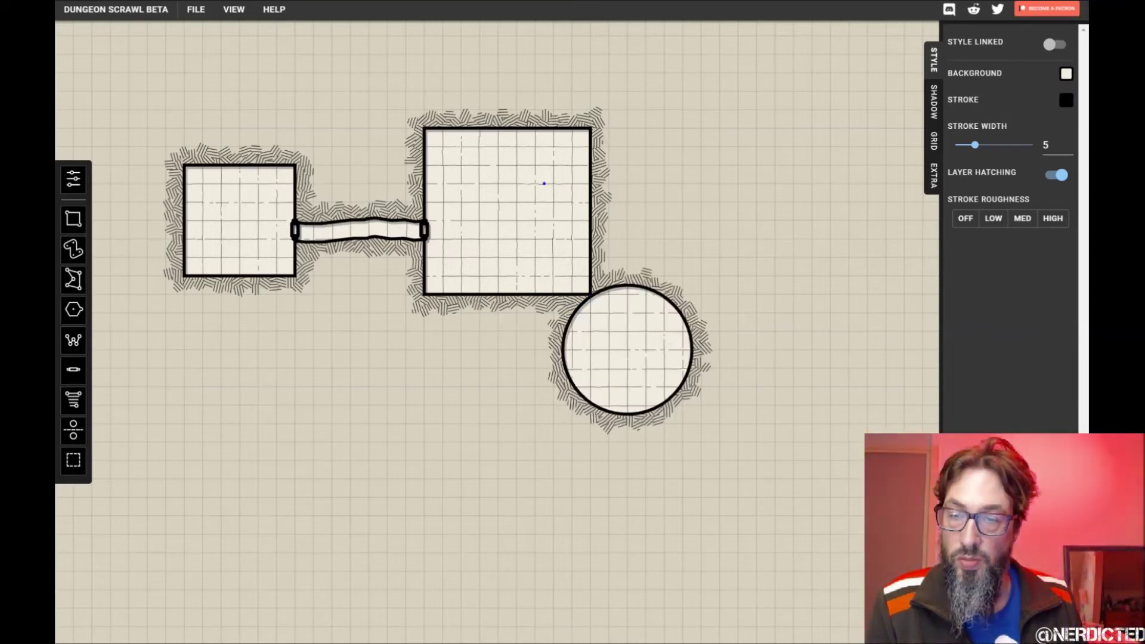
Step: Paint a winding tunnel from the 9 x 9 room's east wall down into the circular room
left_click(73, 250)
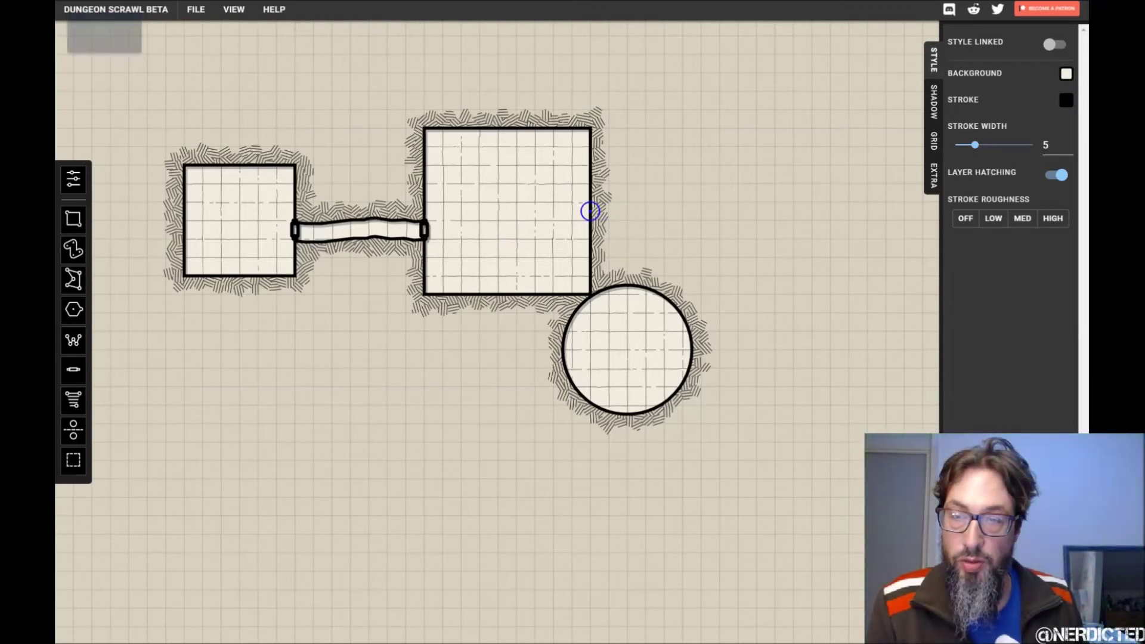
mouse_move(606, 212)
left_mouse_down()
mouse_move(696, 210)
mouse_move(690, 269)
mouse_move(660, 321)
left_mouse_up()
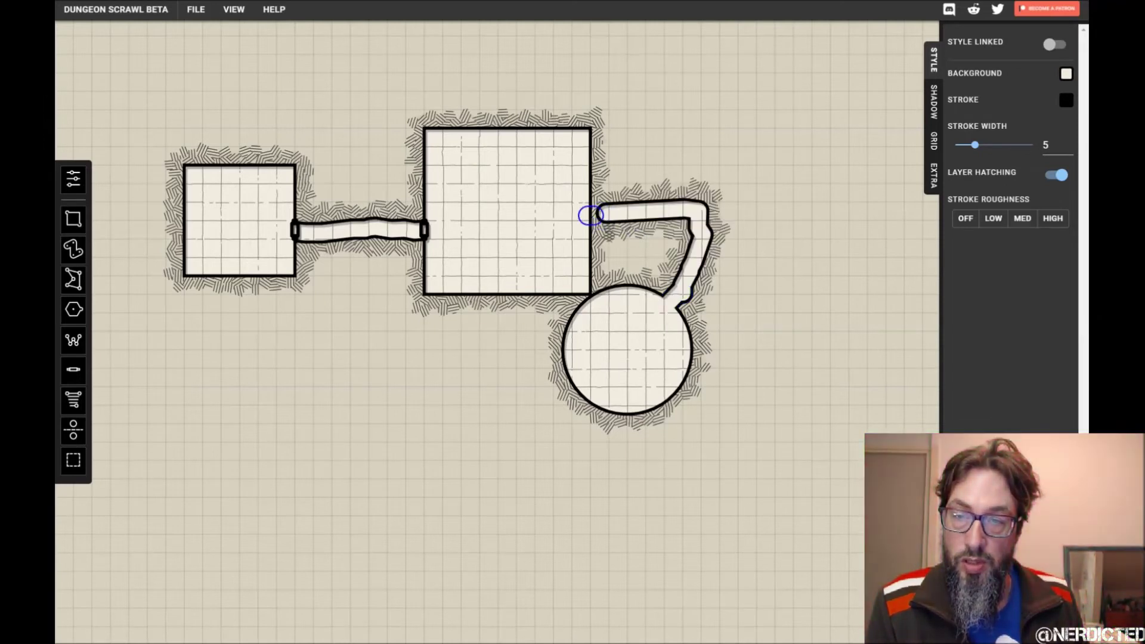
left_click(591, 215)
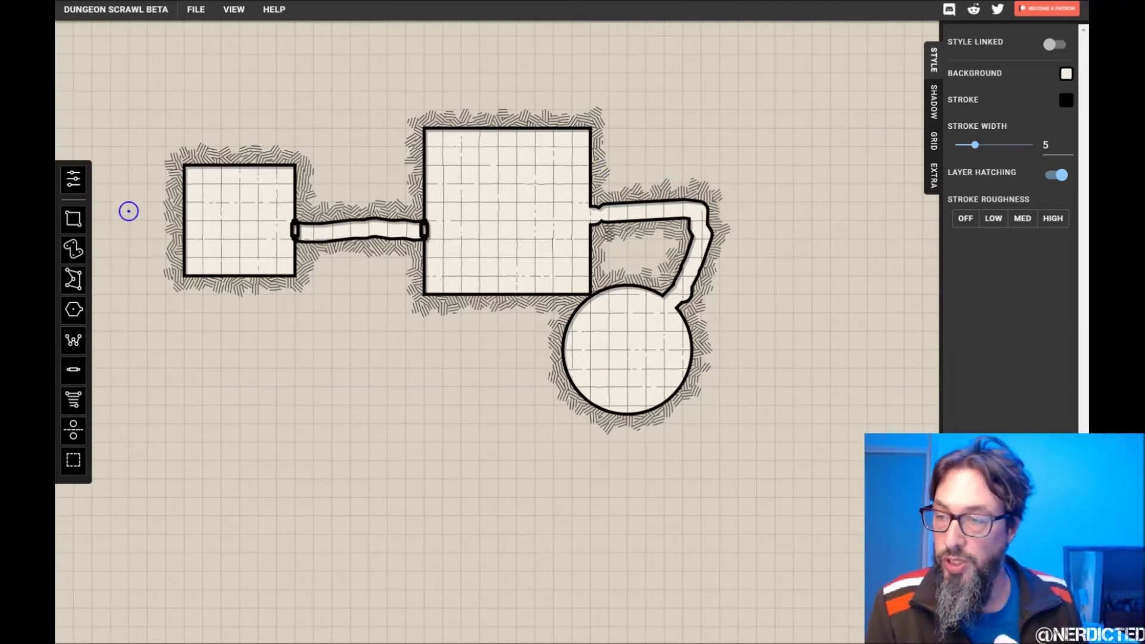
left_click(73, 369)
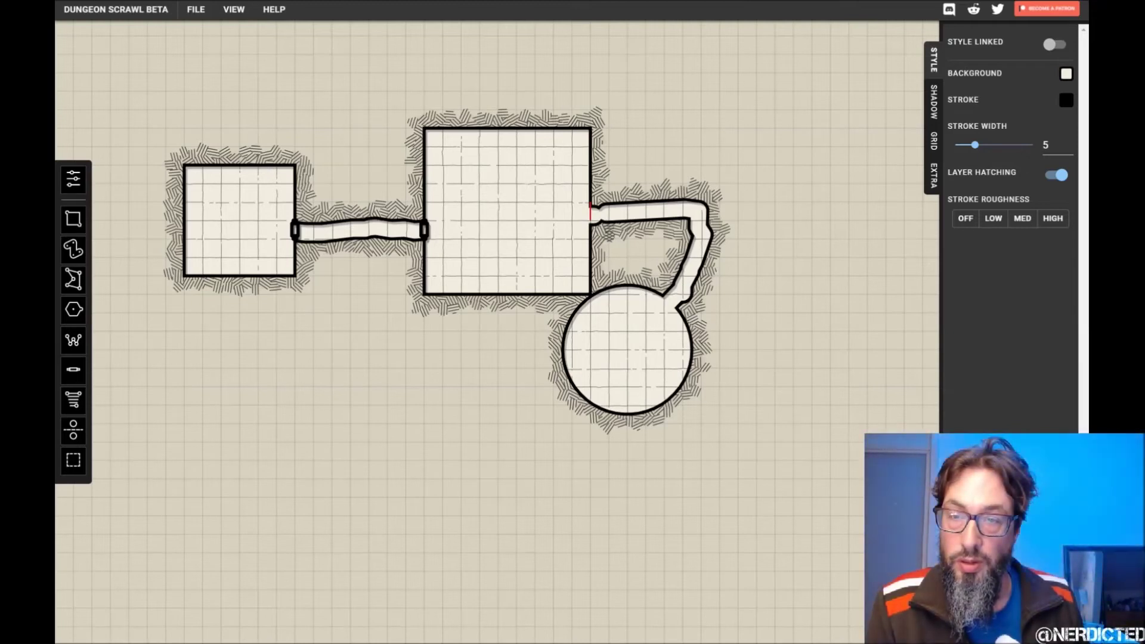
Step: Place a door on the large room's east wall at the new tunnel junction
left_click(589, 212)
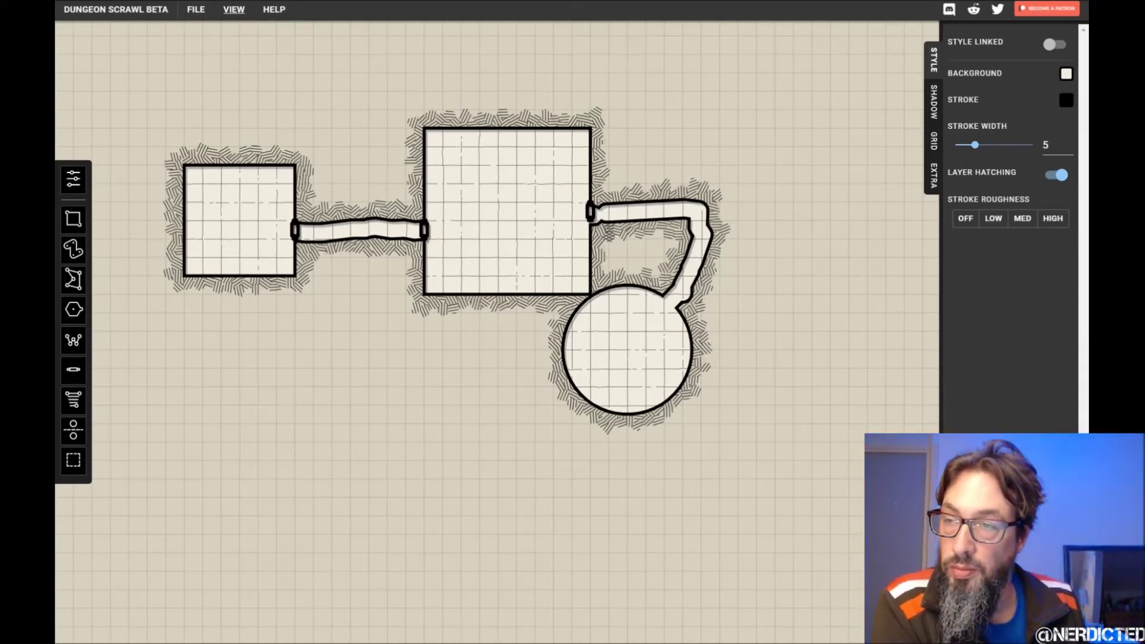
left_click(196, 10)
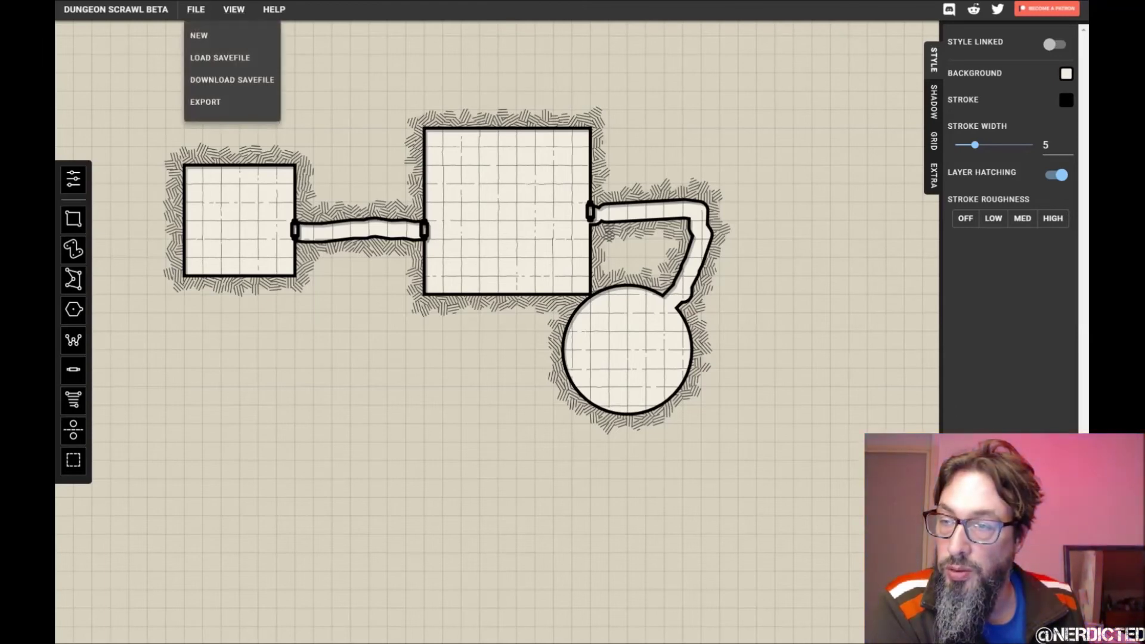
left_click(205, 102)
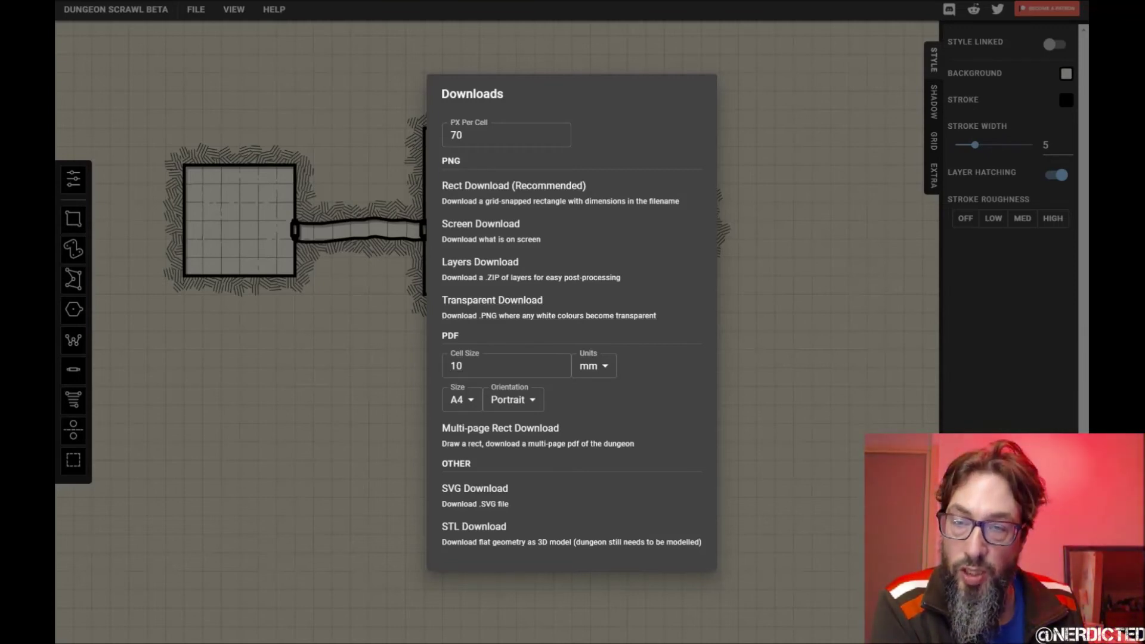
key("Escape")
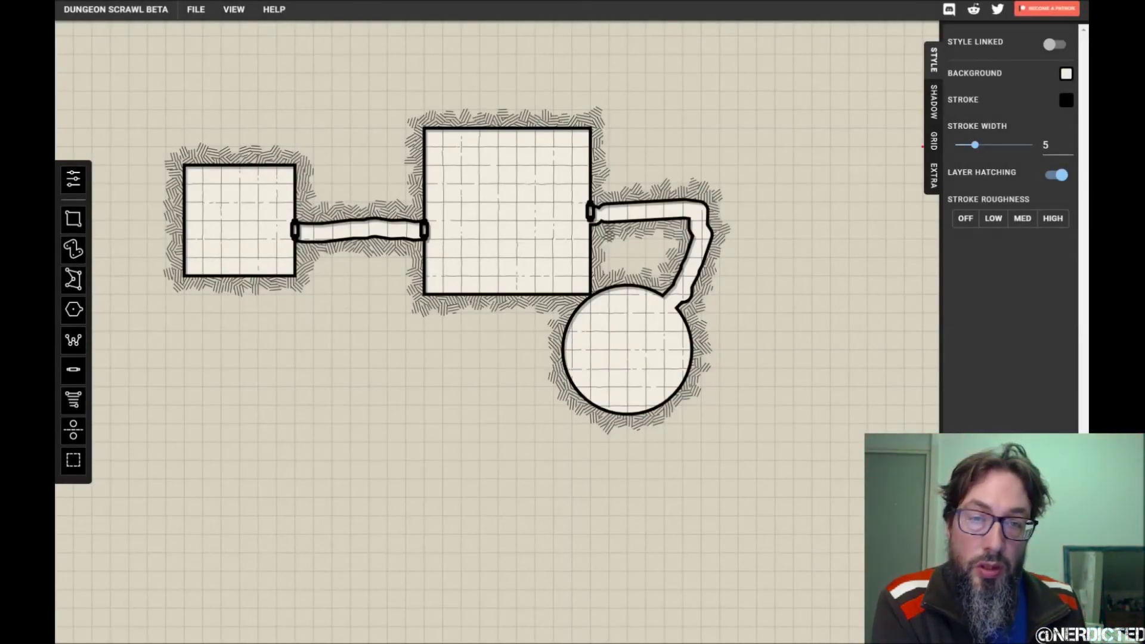
Step: Increase the shadow stroke width from 5 to 7
left_click(934, 102)
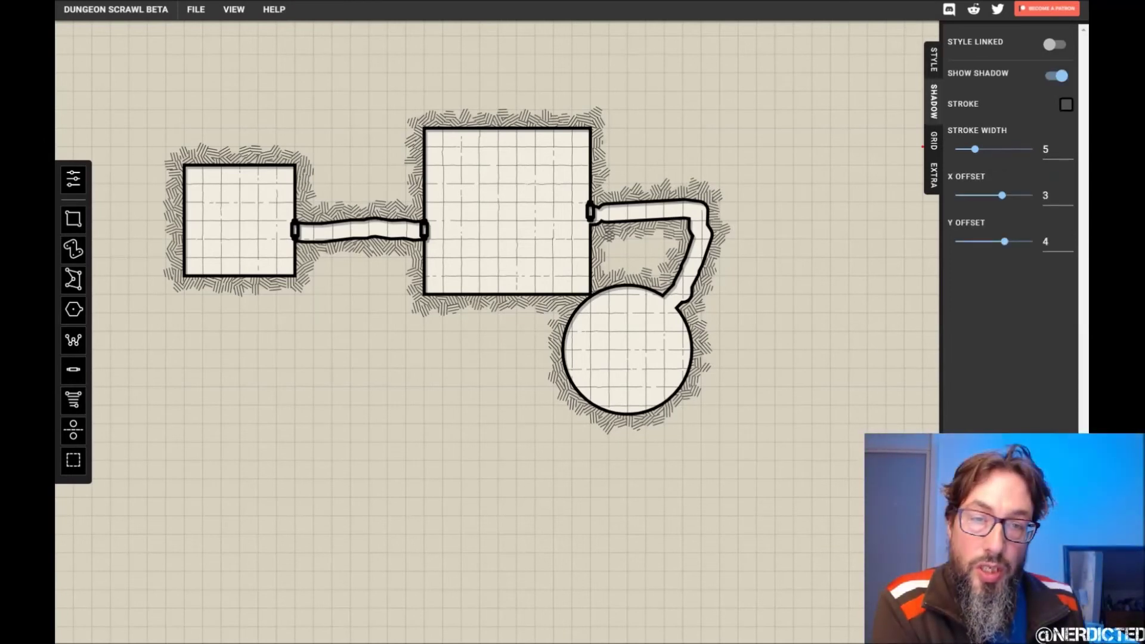
mouse_move(975, 149)
left_mouse_down()
mouse_move(1010, 149)
mouse_move(982, 149)
left_mouse_up()
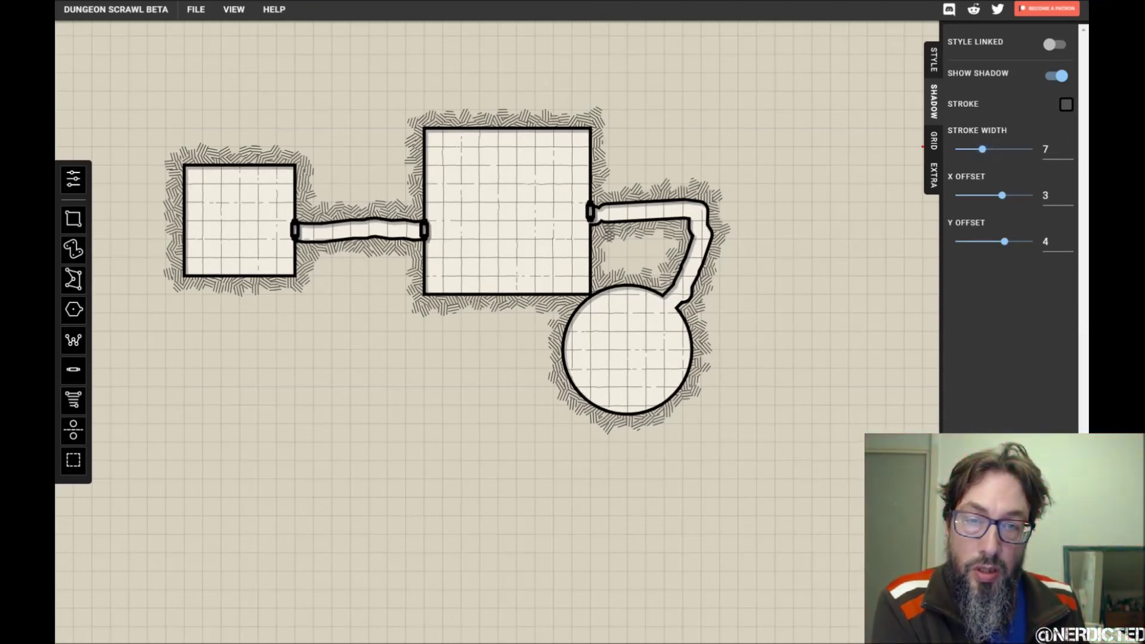
Step: Compare grid roughness levels, then set Grid Roughness to High
left_click(924, 143)
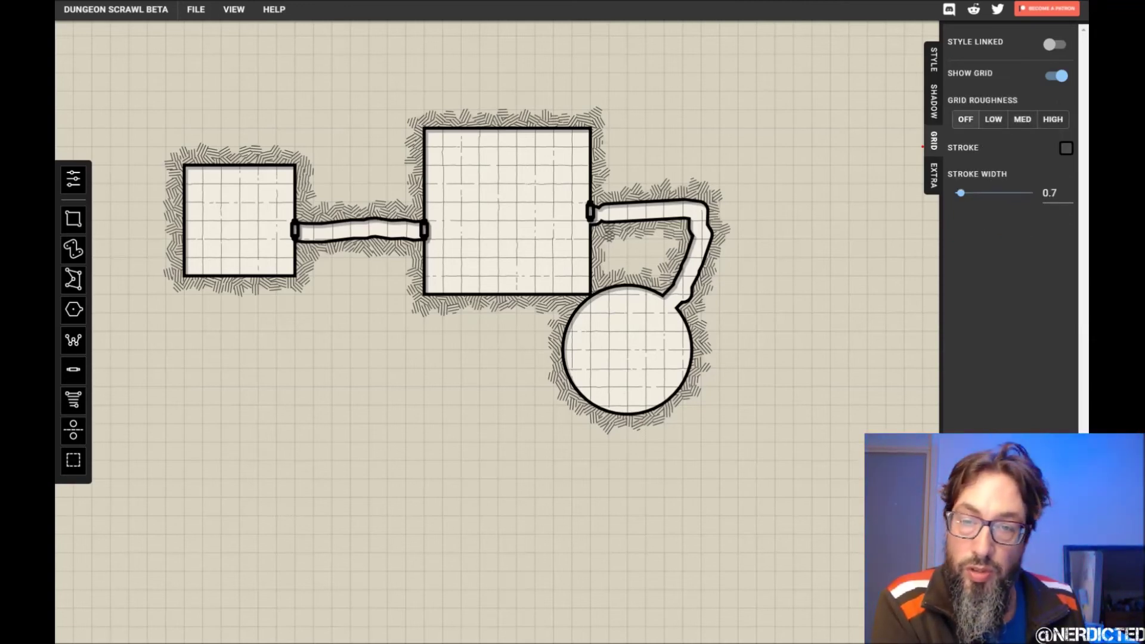
left_click(966, 119)
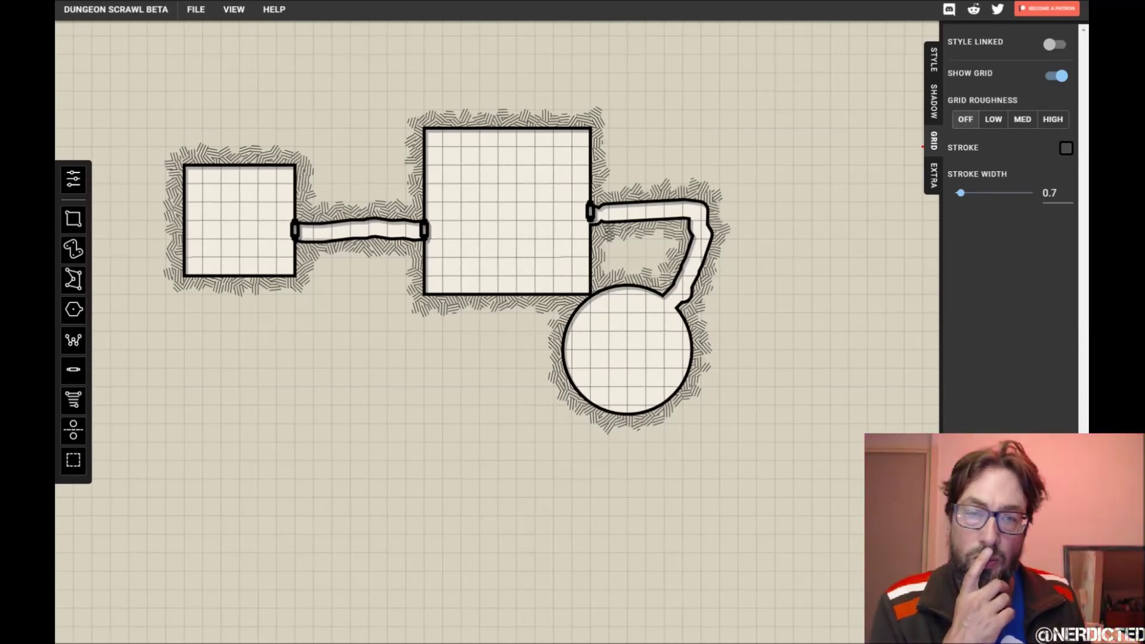
left_click(993, 119)
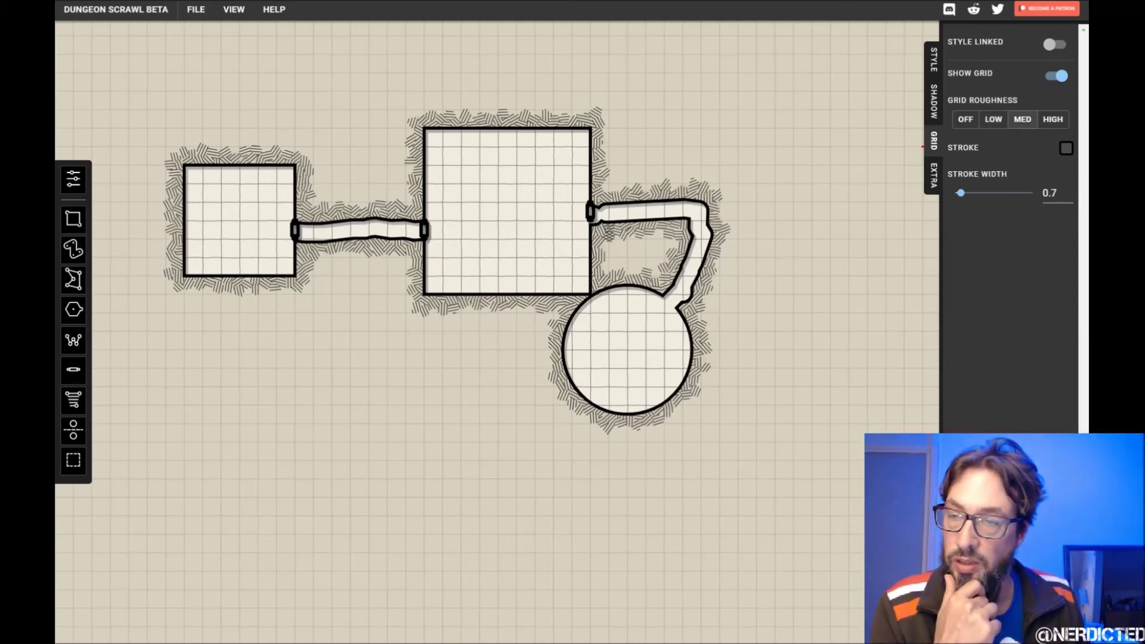
left_click(1052, 119)
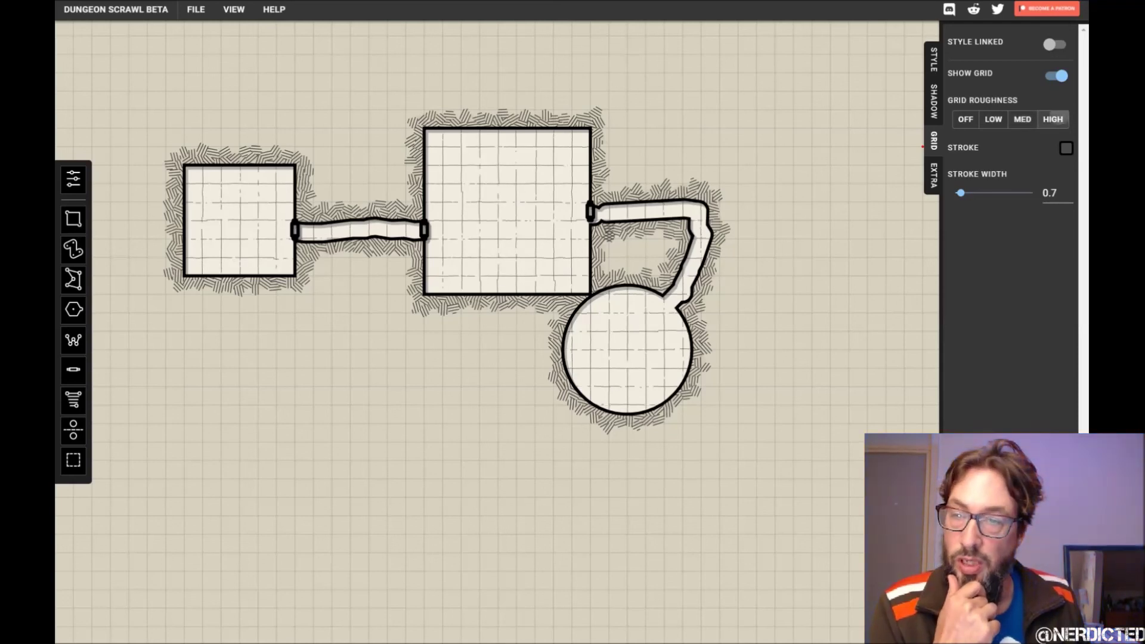